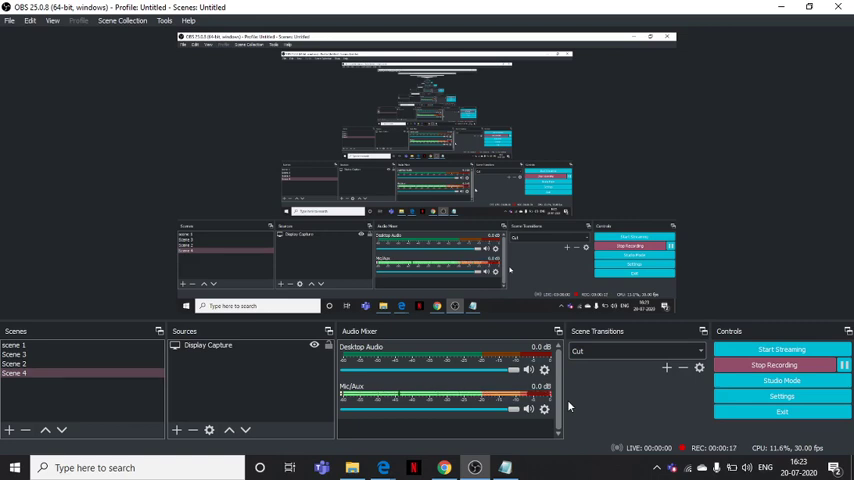
# Bring up Notepad's four expressions and try partial selections on the first line.
pyautogui.click(504, 467)
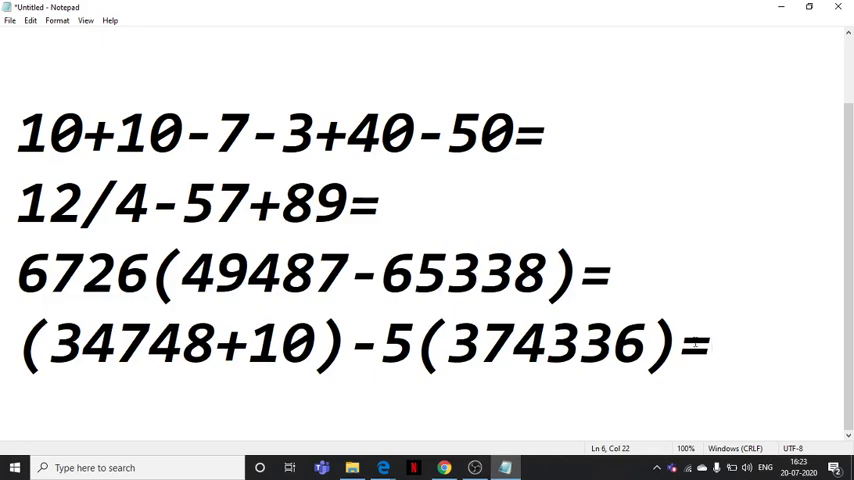
pyautogui.moveTo(749, 333); pyautogui.dragTo(12, 130)
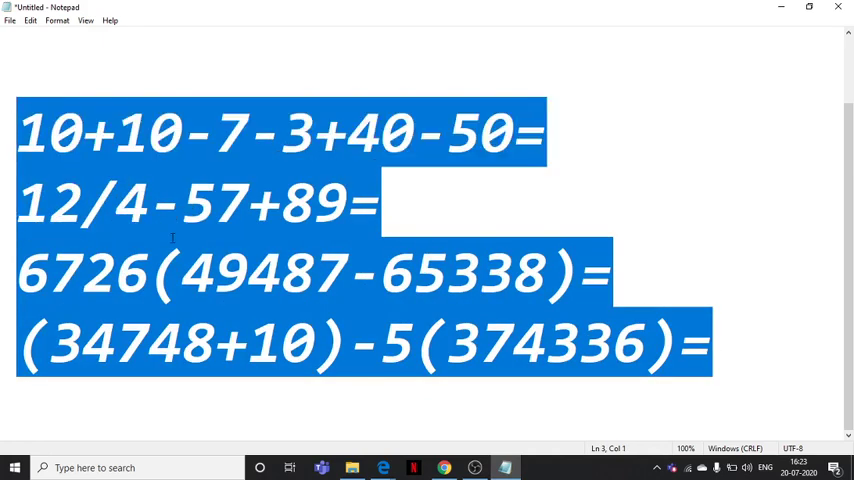
pyautogui.click(266, 270)
pyautogui.click(480, 270)
pyautogui.click(545, 133)
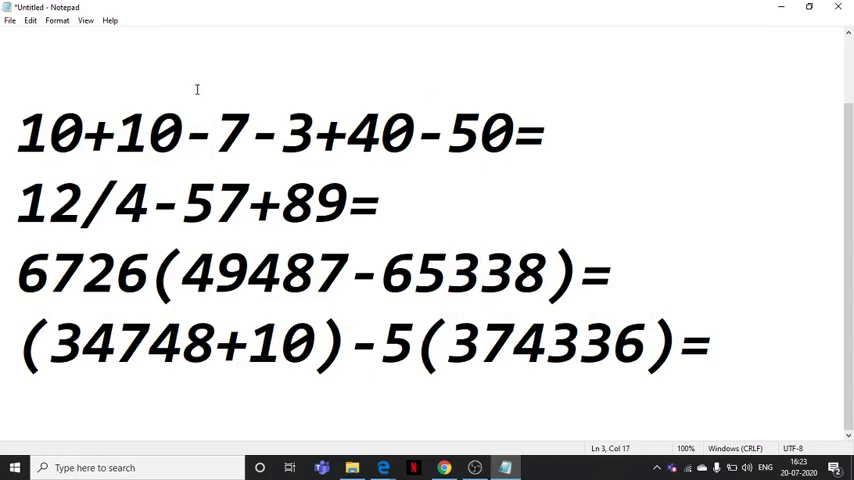
pyautogui.click(115, 133)
pyautogui.moveTo(115, 133); pyautogui.dragTo(513, 137)
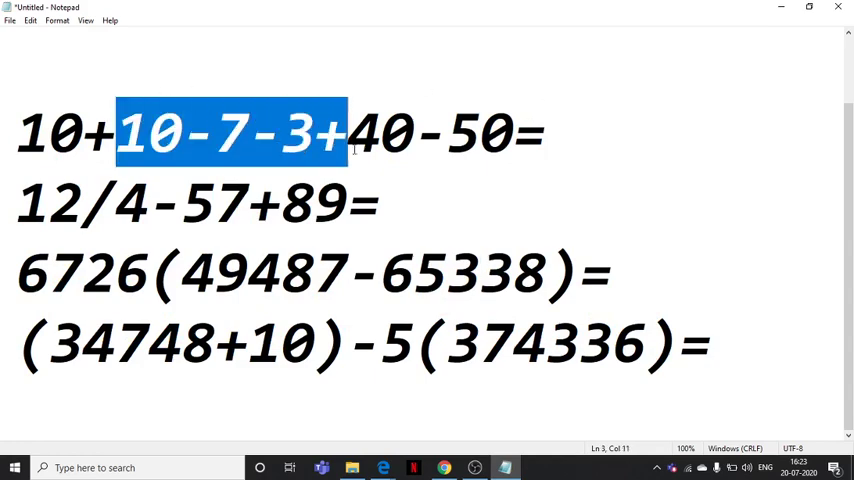
pyautogui.click(576, 138)
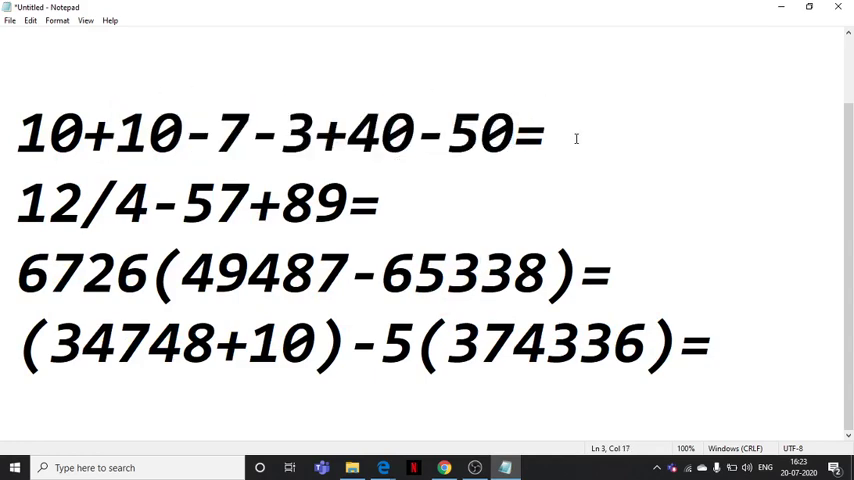
# Check the ends of lines two to four, then select all of 10+10-7-3+40-50=.
pyautogui.click(393, 206)
pyautogui.click(658, 278)
pyautogui.click(714, 350)
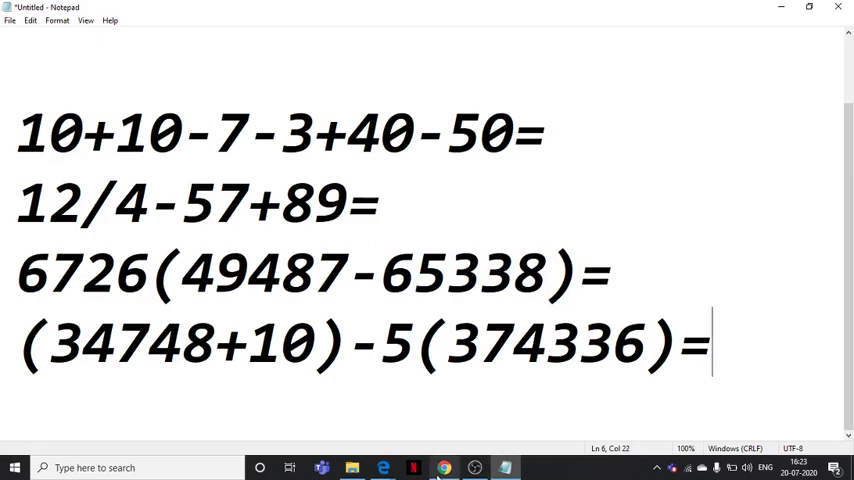
pyautogui.moveTo(382, 205); pyautogui.dragTo(18, 132)
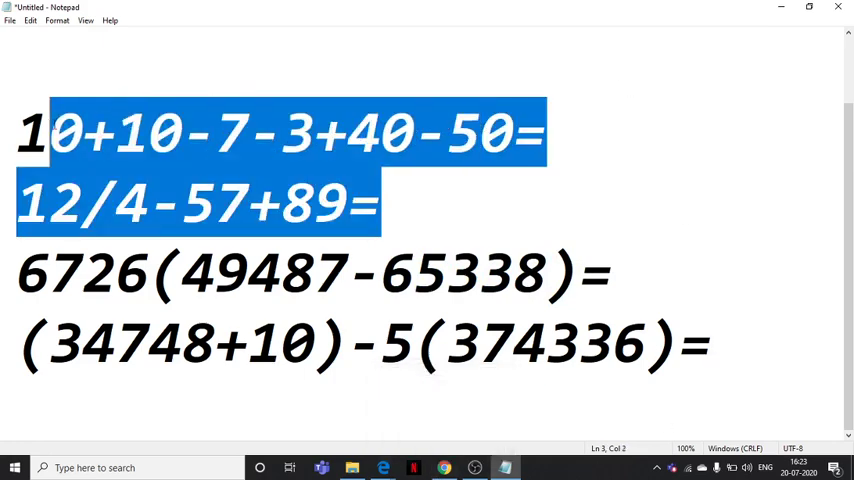
pyautogui.click(520, 132)
pyautogui.moveTo(545, 132); pyautogui.dragTo(18, 132)
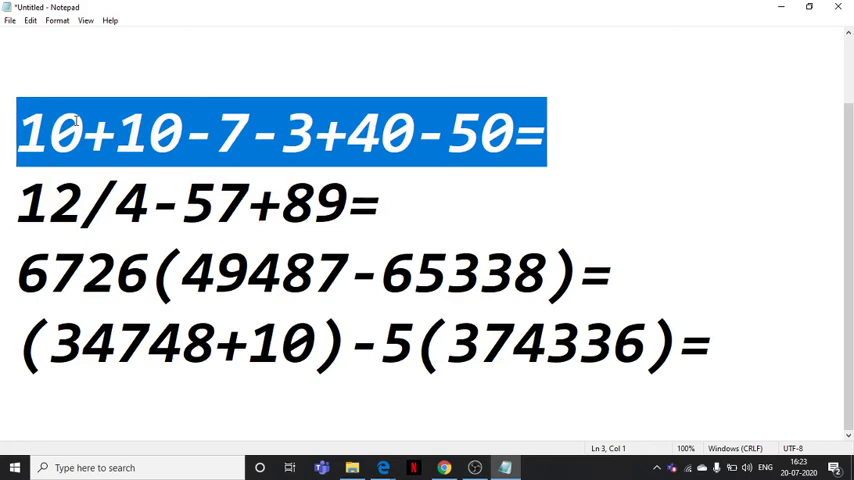
# Copy 10+10-7-3+40-50= into a new Chrome tab's address bar, closing the YouTube tab.
pyautogui.rightClick(77, 121)
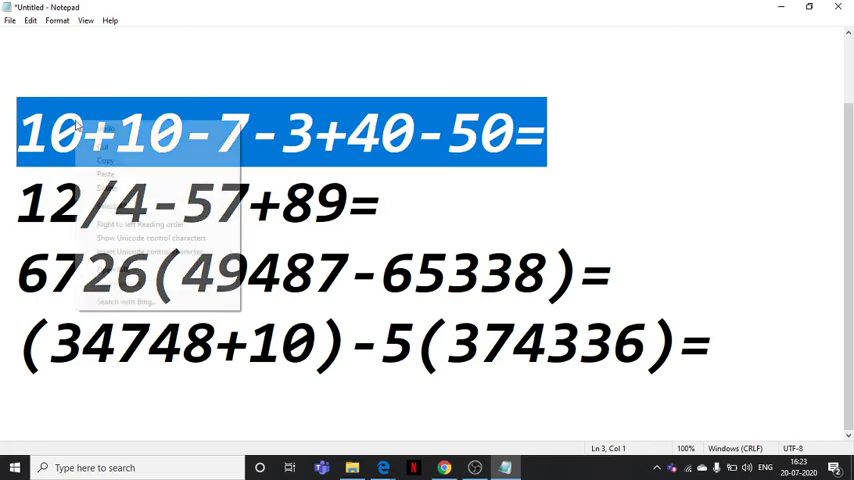
pyautogui.click(130, 158)
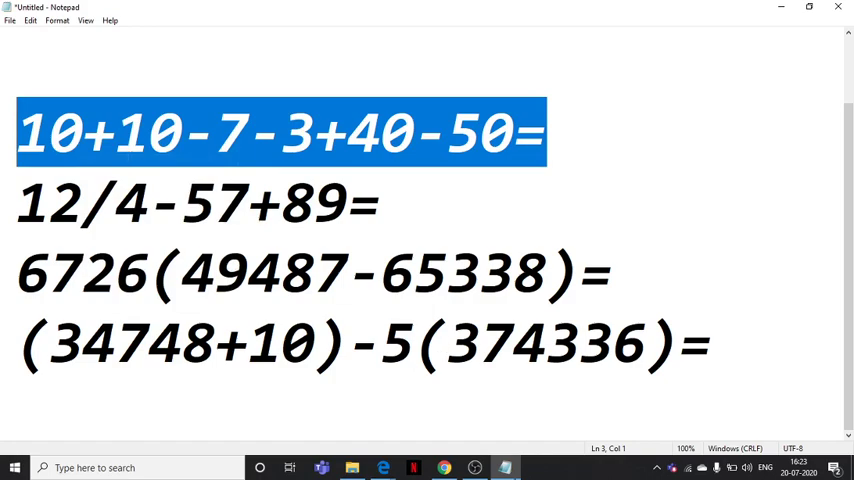
pyautogui.click(444, 467)
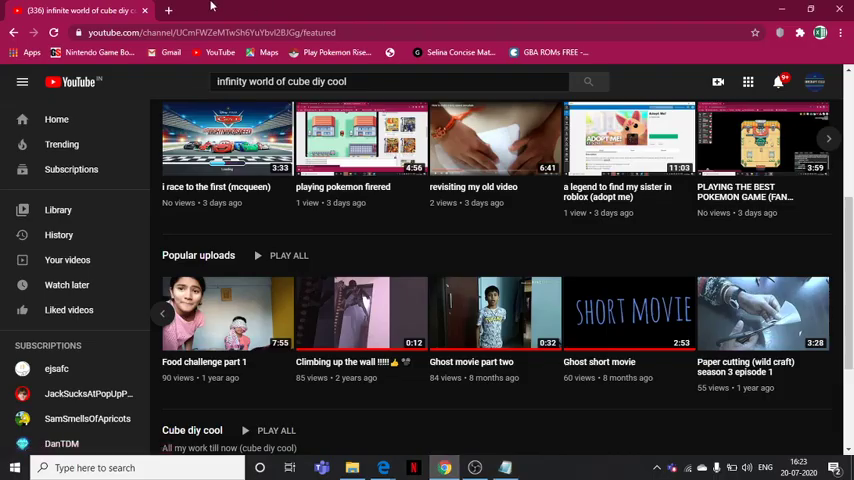
pyautogui.click(168, 10)
pyautogui.click(119, 10)
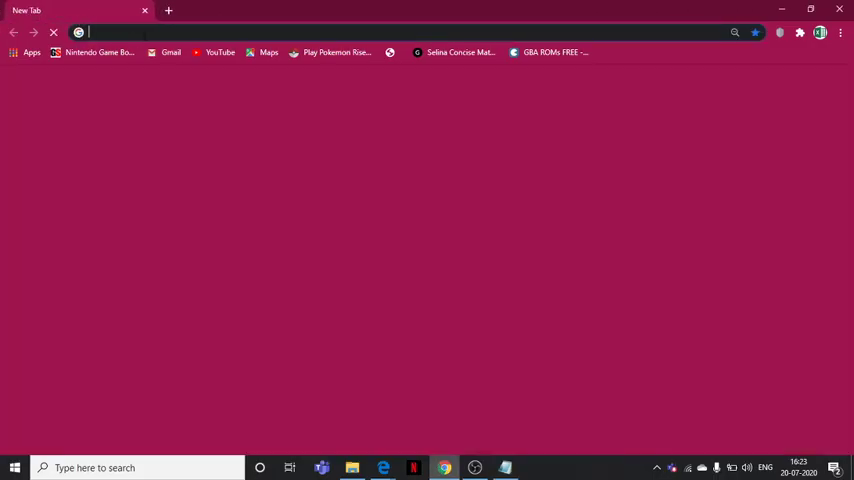
pyautogui.rightClick(95, 32)
pyautogui.click(189, 121)
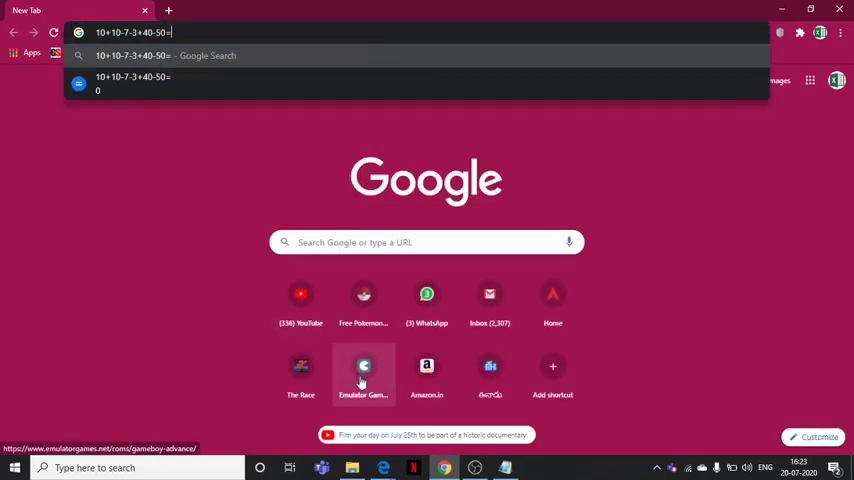
# Enter 0 after the first expression's equals sign and select 12/4-57+89 on line two.
pyautogui.click(504, 467)
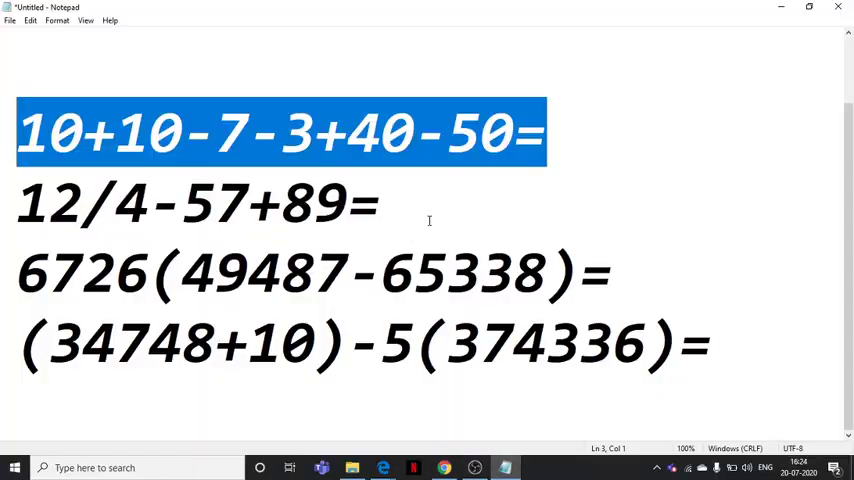
pyautogui.click(560, 133)
pyautogui.write('0')
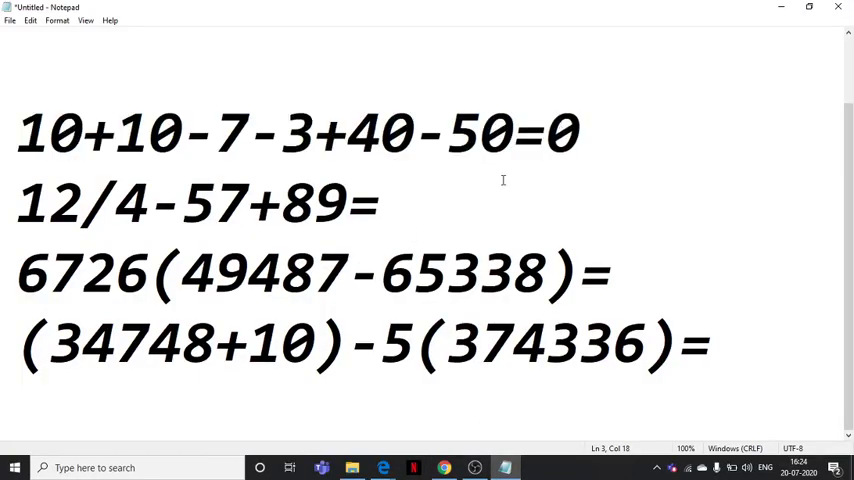
pyautogui.moveTo(348, 204); pyautogui.dragTo(48, 204)
pyautogui.moveTo(348, 204); pyautogui.dragTo(8, 225)
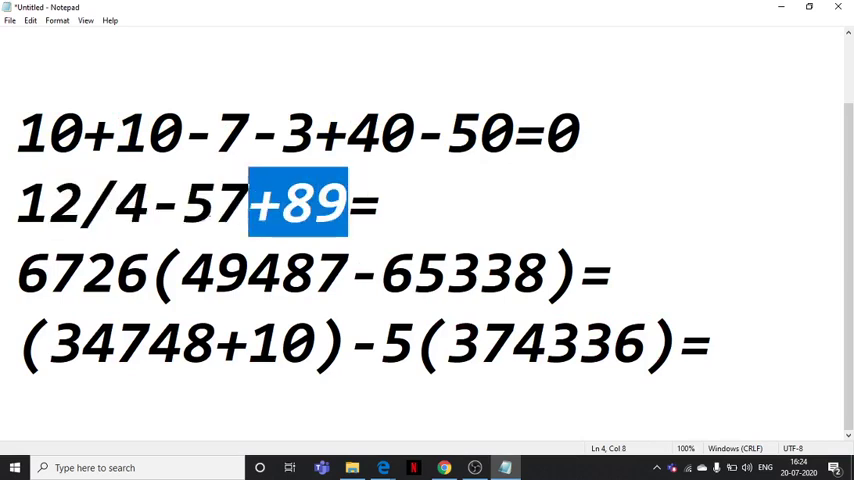
# Copy 12/4-57+89 and paste it over the old expression in Chrome's address bar.
pyautogui.rightClick(68, 213)
pyautogui.click(108, 257)
pyautogui.click(781, 7)
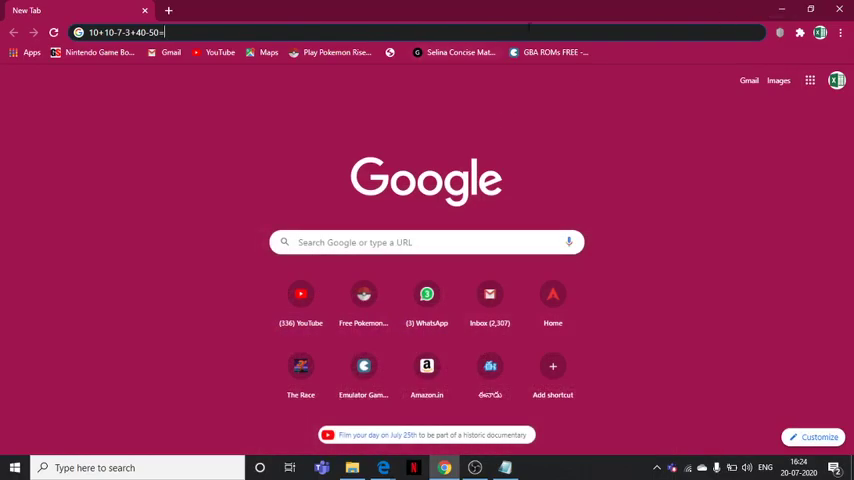
pyautogui.click(530, 32)
pyautogui.press('BackSpace')
pyautogui.press('BackSpace')
pyautogui.press('BackSpace')
pyautogui.press('BackSpace')
pyautogui.press('BackSpace')
pyautogui.press('BackSpace')
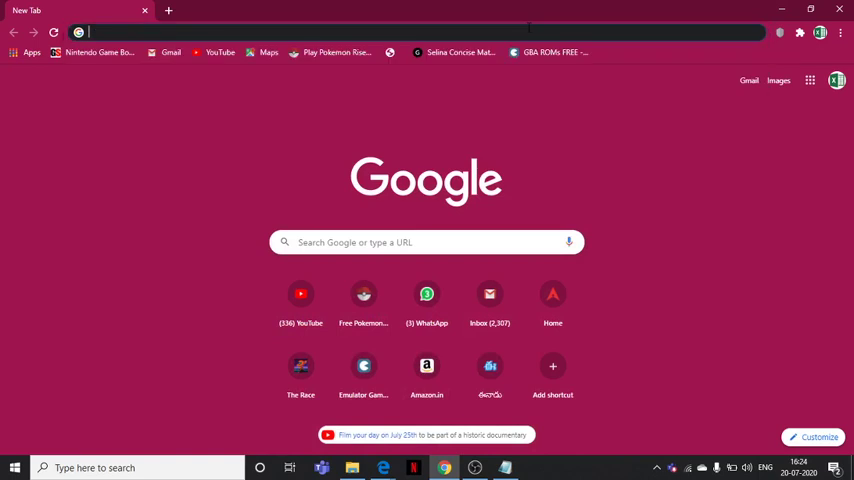
pyautogui.rightClick(530, 32)
pyautogui.click(598, 126)
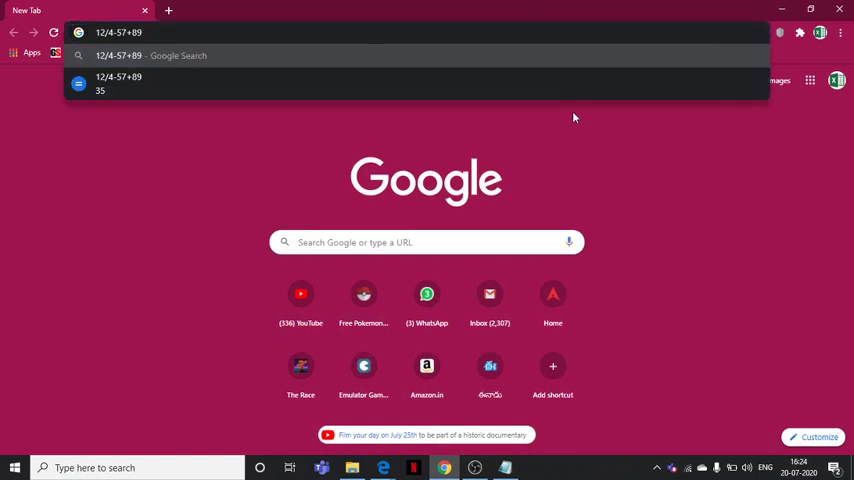